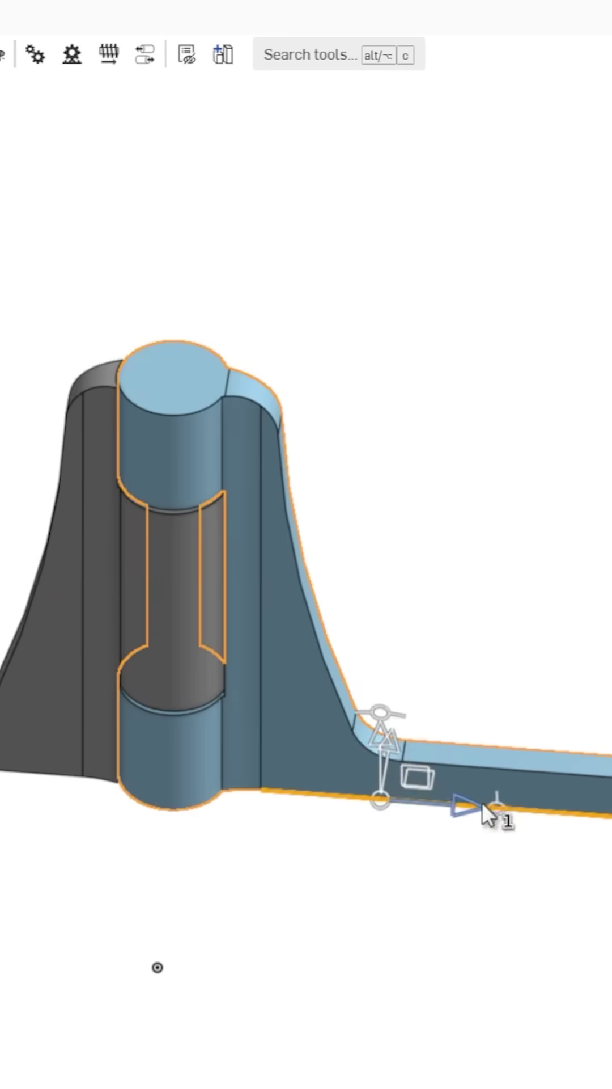
- Rotate the hinge arm about the pin to 80 degrees and view it from another side
left_click_drag(491, 843, 389, 888)
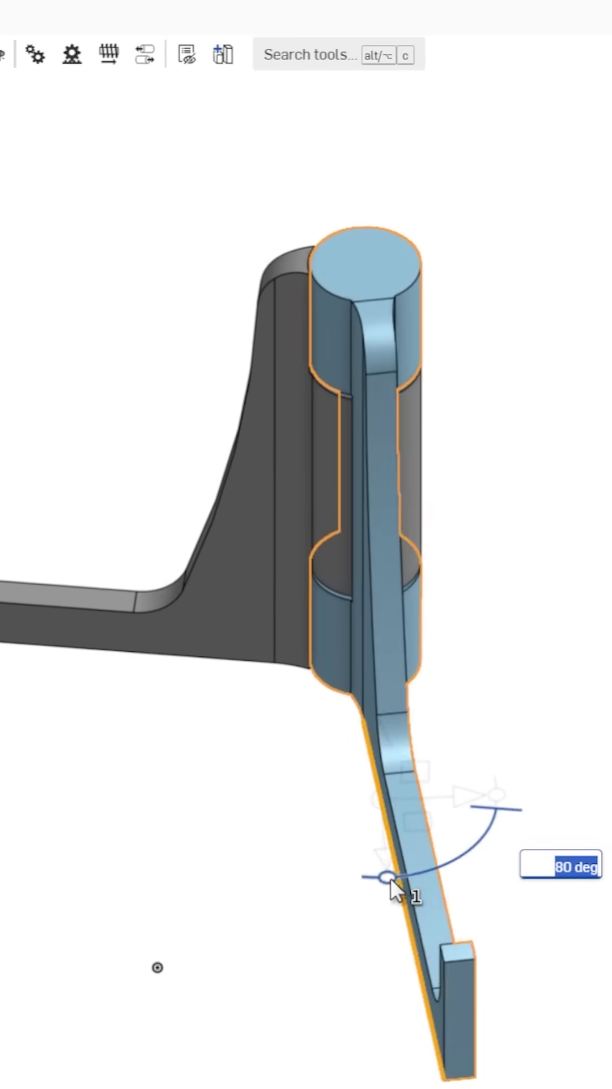
right_click_drag(591, 831, 532, 853)
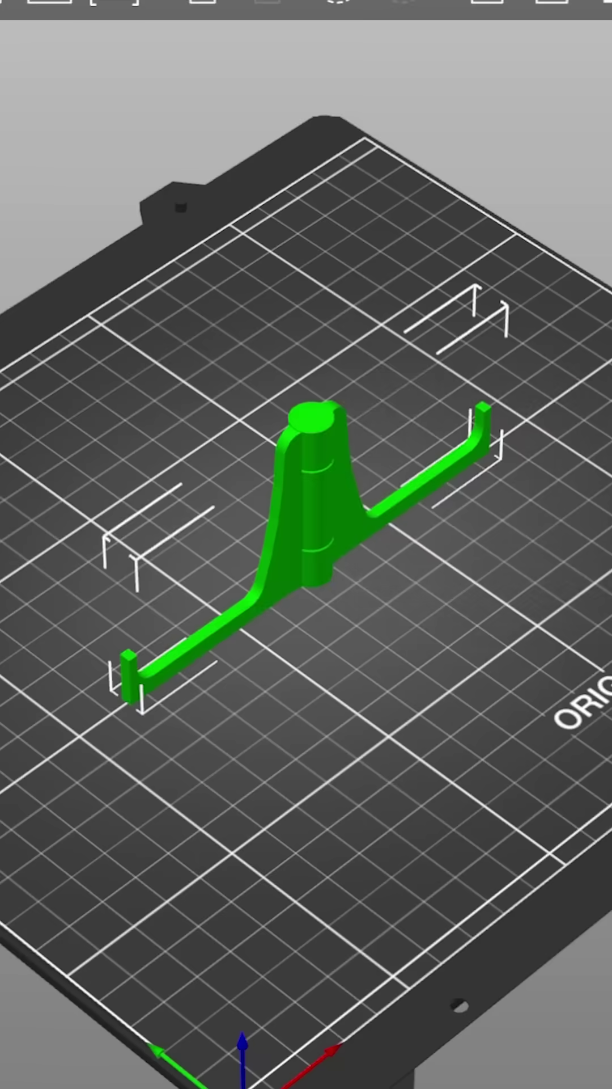